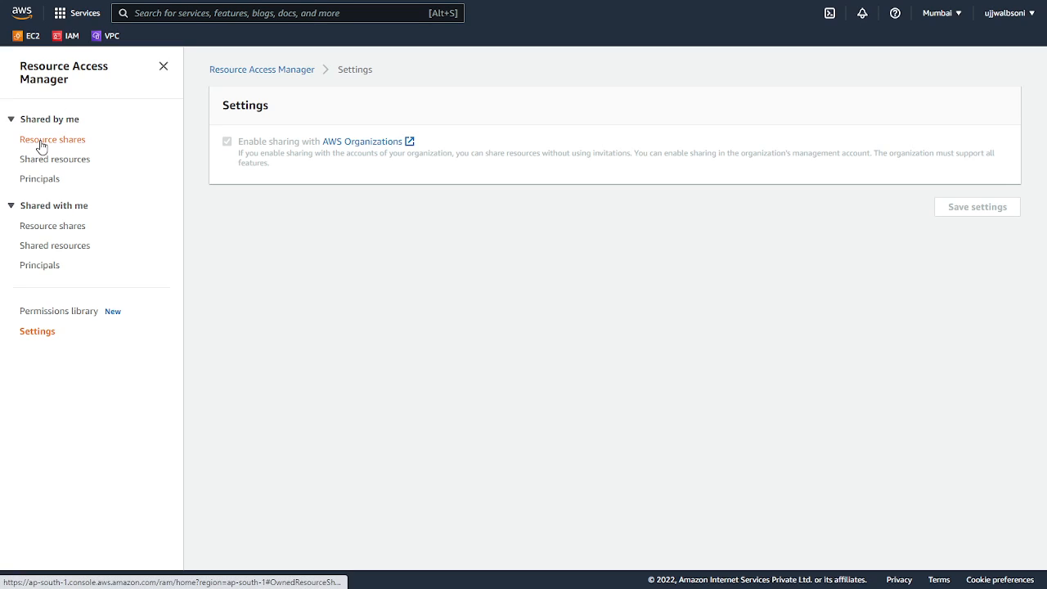
# - Check the resource shares and the shared resources owned by this account
pyautogui.click(40, 144)
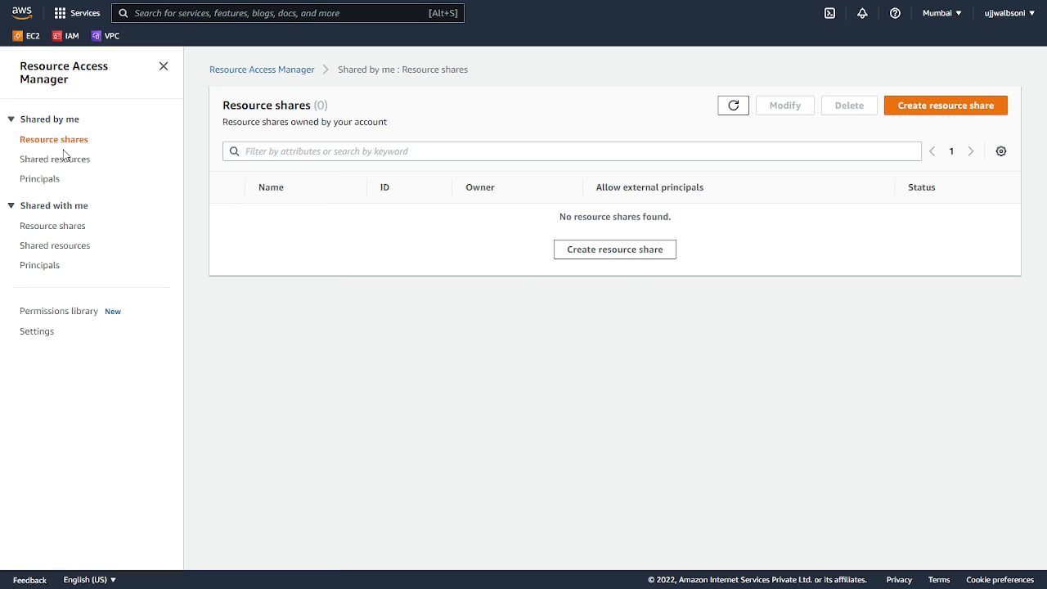
pyautogui.click(45, 159)
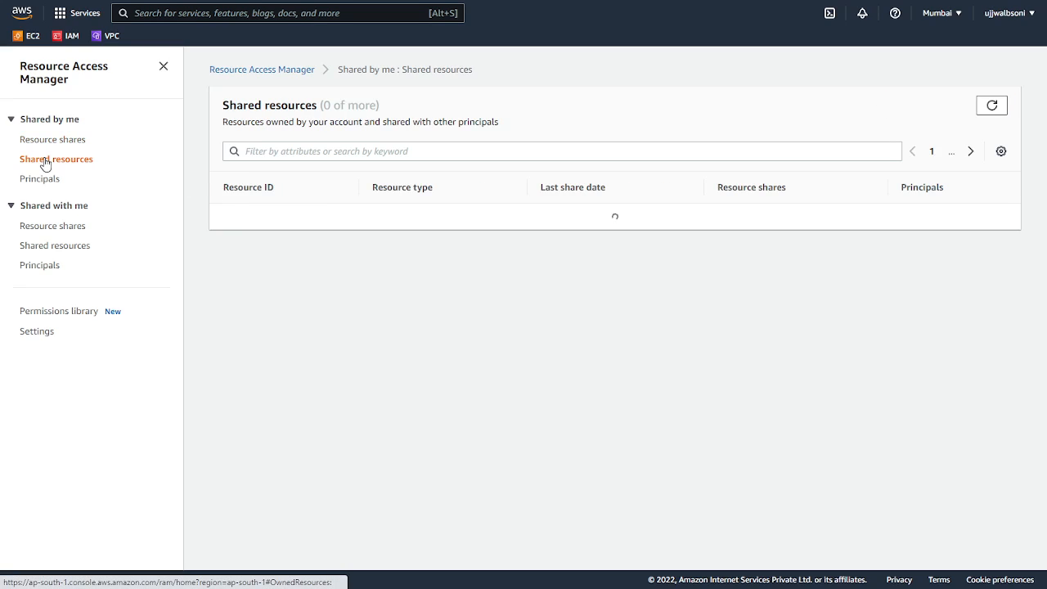
pyautogui.click(65, 142)
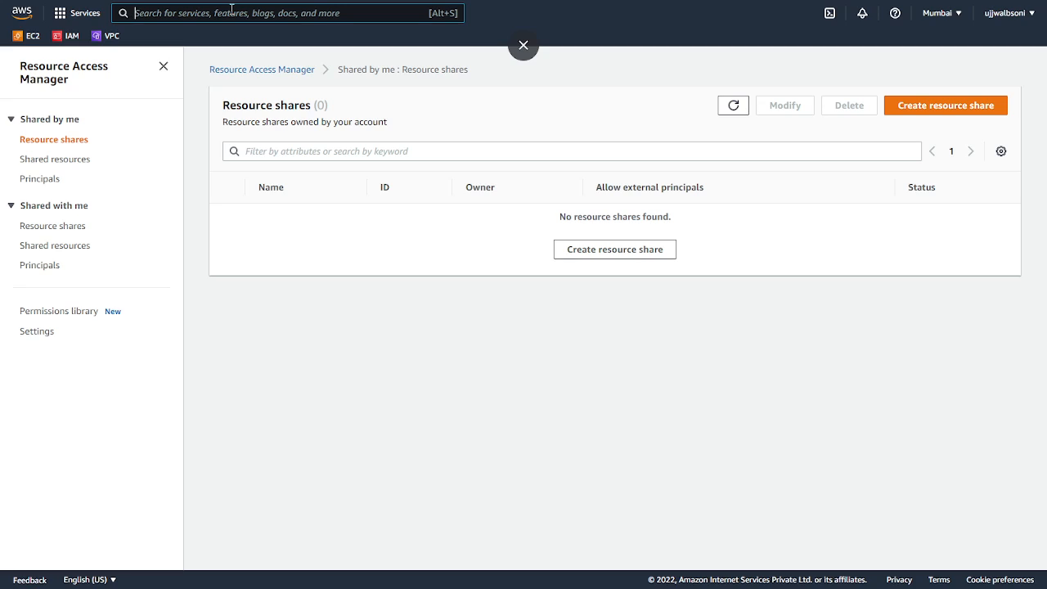
# - Search the services for "subnet" and open the VPC subnet list to view the existing subnets
pyautogui.write('subnet')
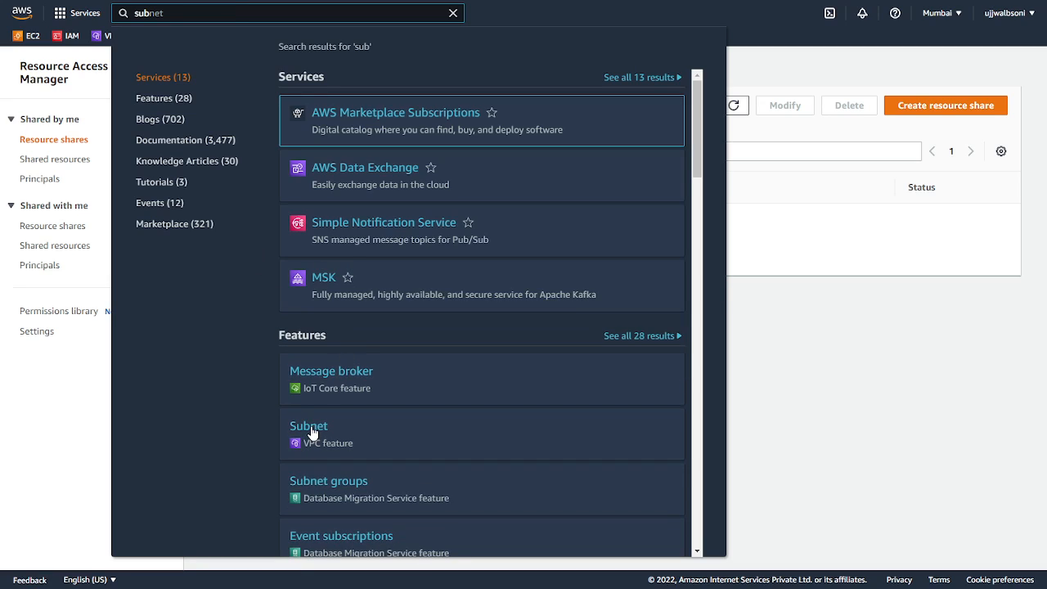
pyautogui.click(310, 429)
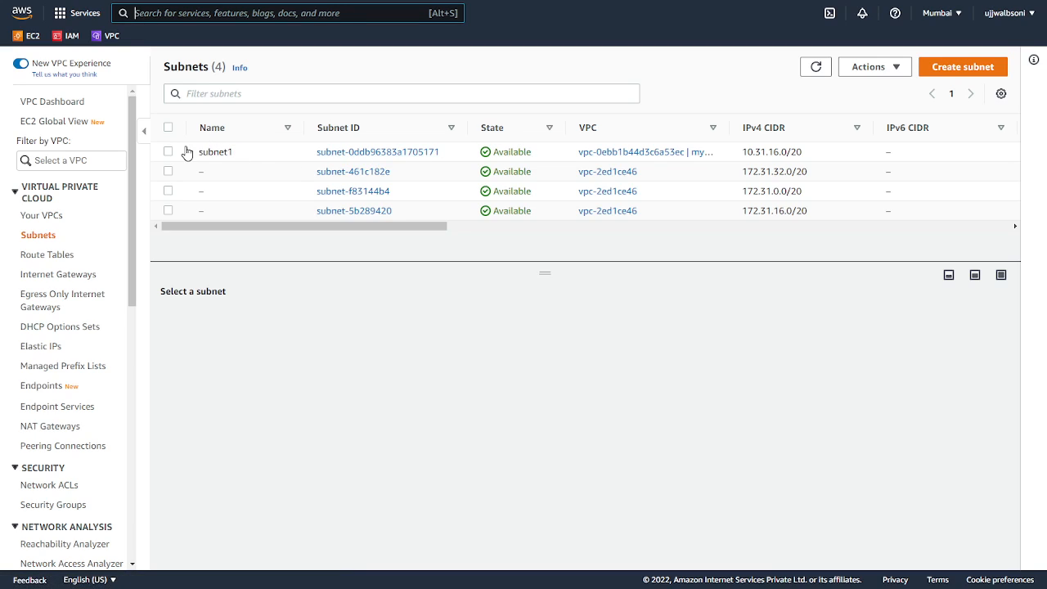
# - Return to Resource Access Manager and start creating a resource share among those shared by this account
pyautogui.click(159, 12)
pyautogui.write('a')
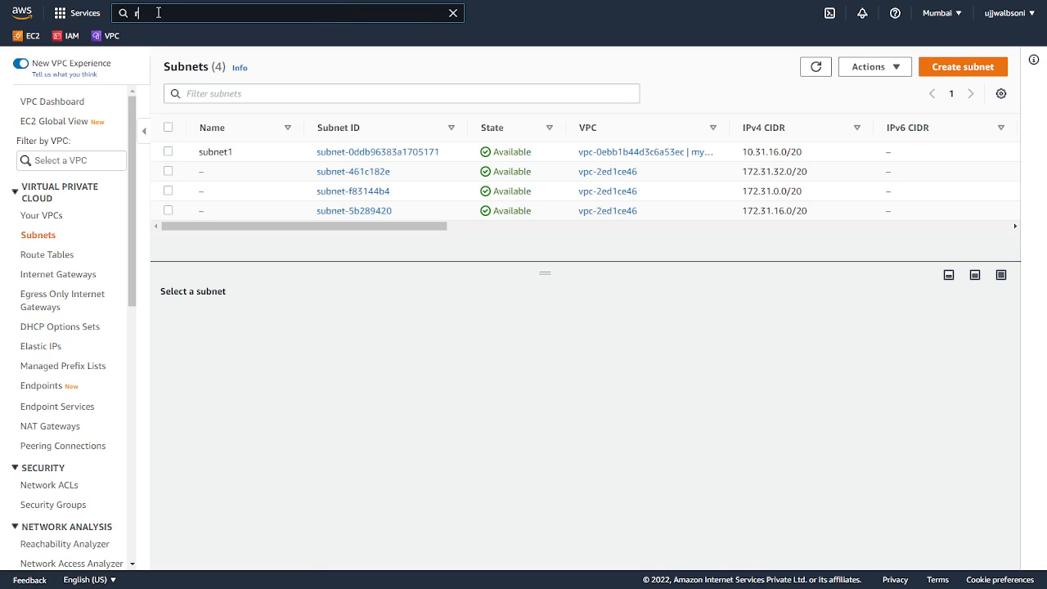
pyautogui.write('esource')
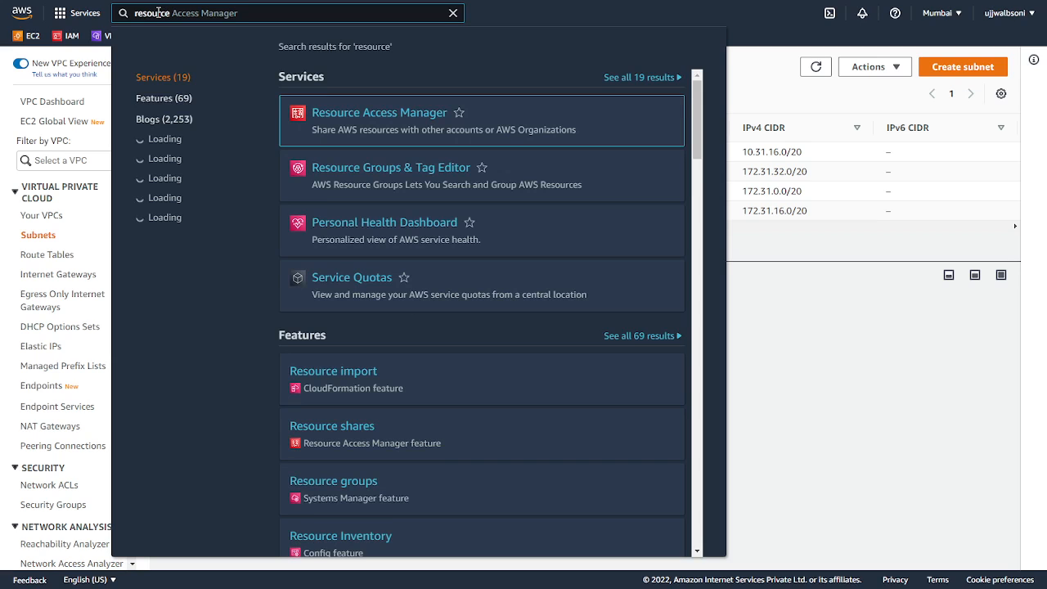
pyautogui.moveTo(351, 118)
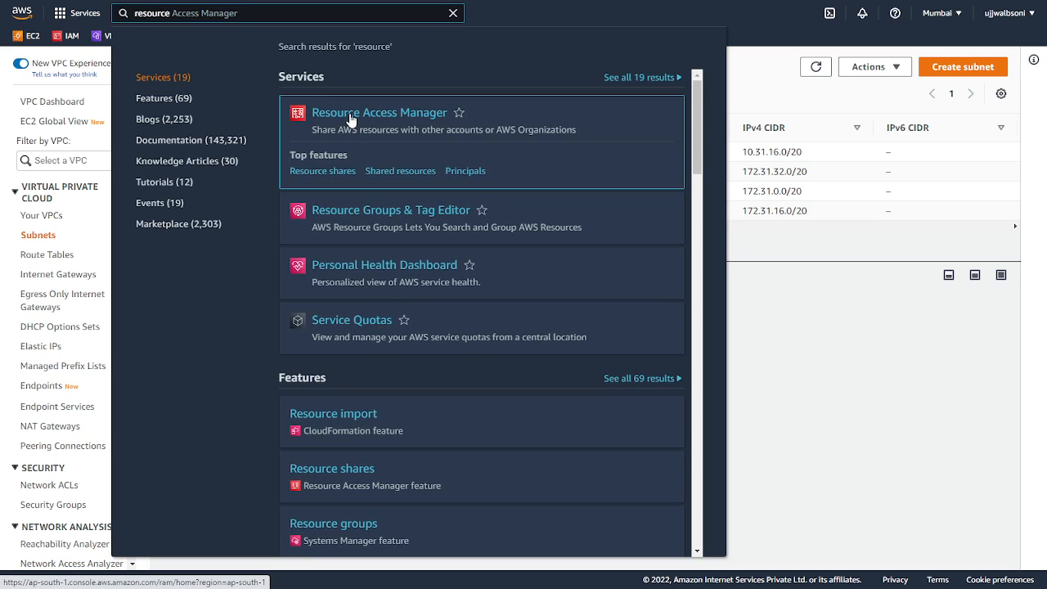
pyautogui.click(351, 118)
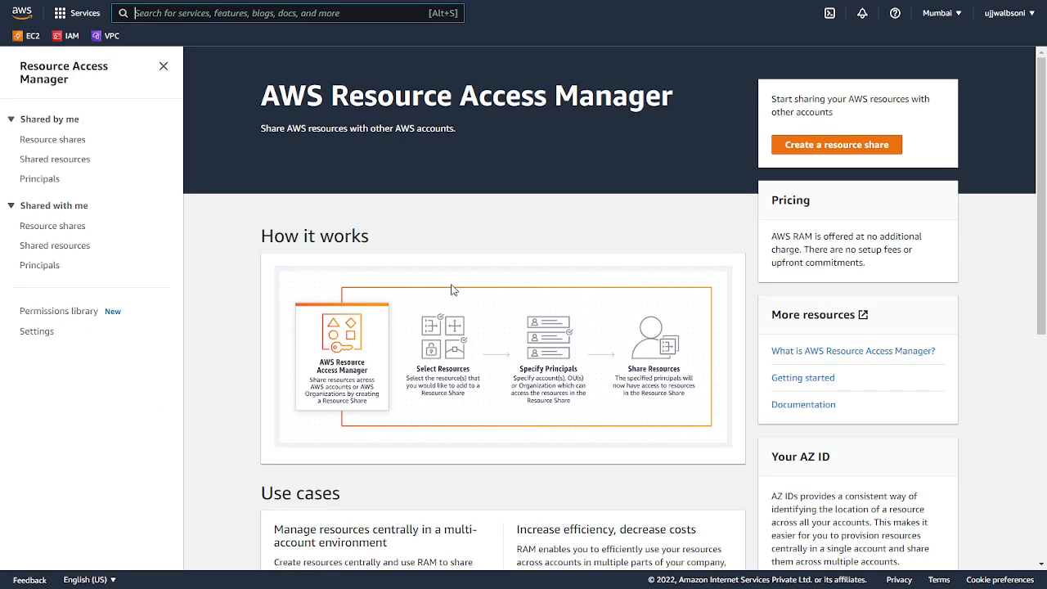
pyautogui.click(57, 140)
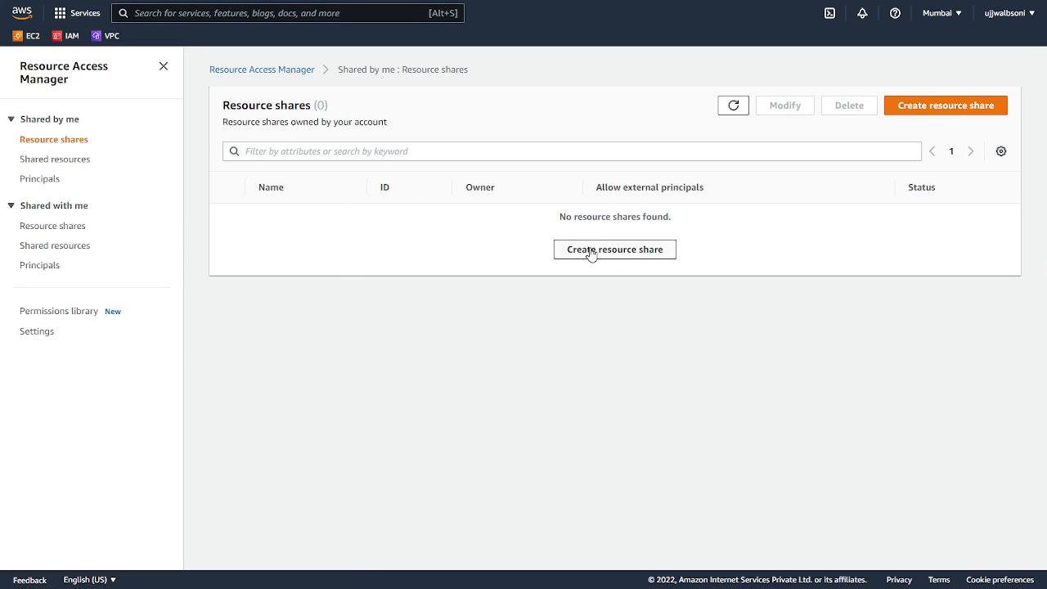
pyautogui.click(591, 254)
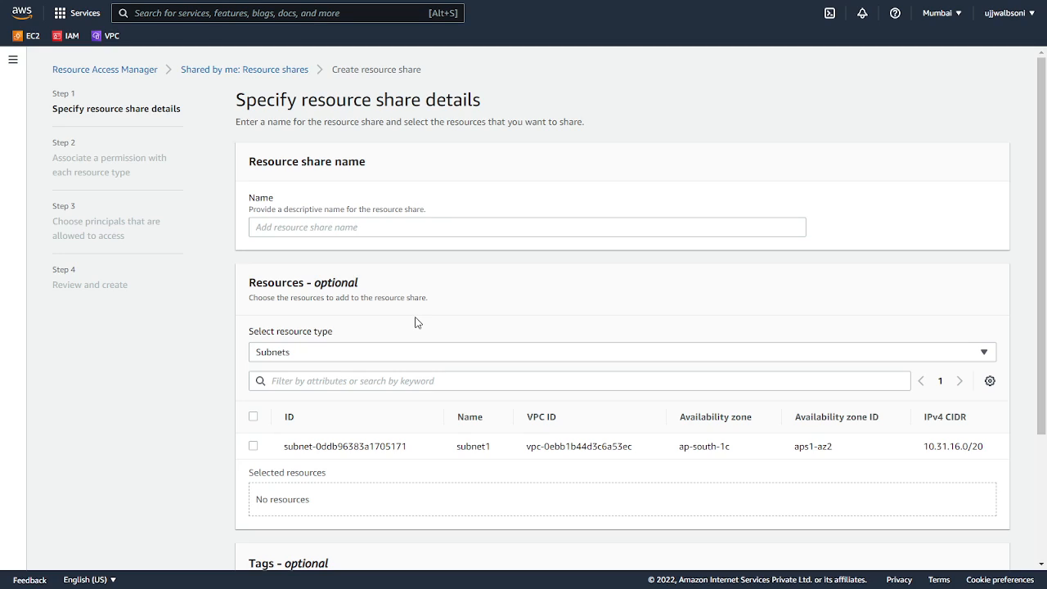
# - Name the resource share TestShare, add subnet1 as its shared resource, and continue to the permissions
pyautogui.click(281, 226)
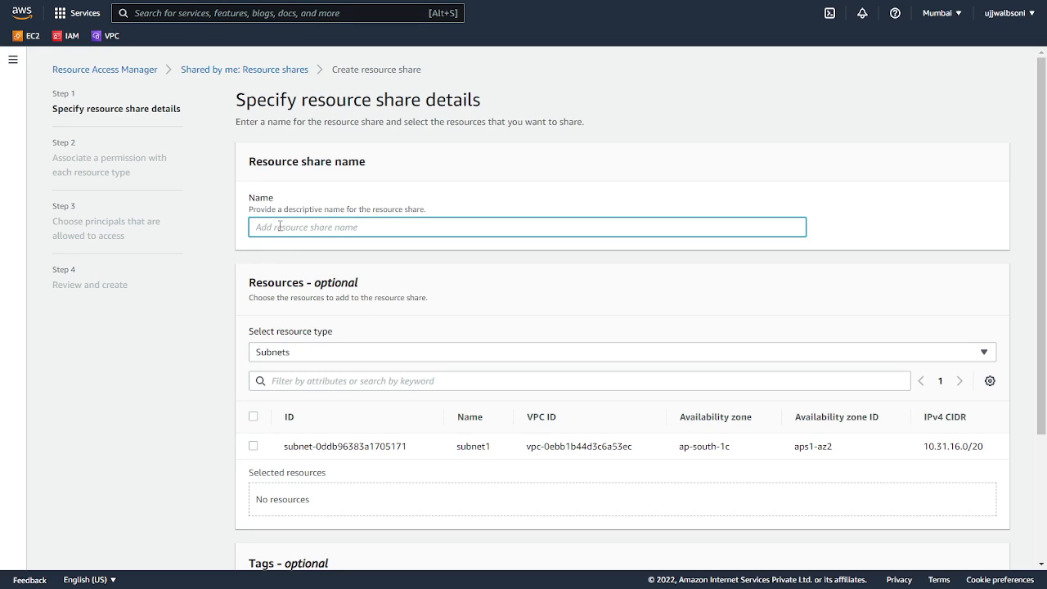
pyautogui.write('TestShare')
pyautogui.scroll(-2, 335, 300)
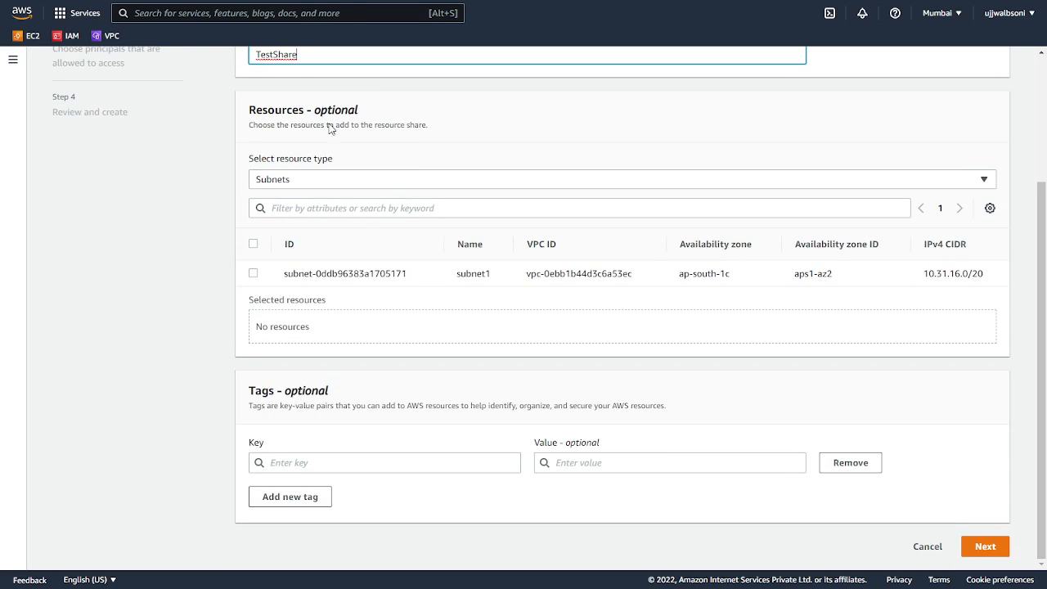
pyautogui.click(253, 274)
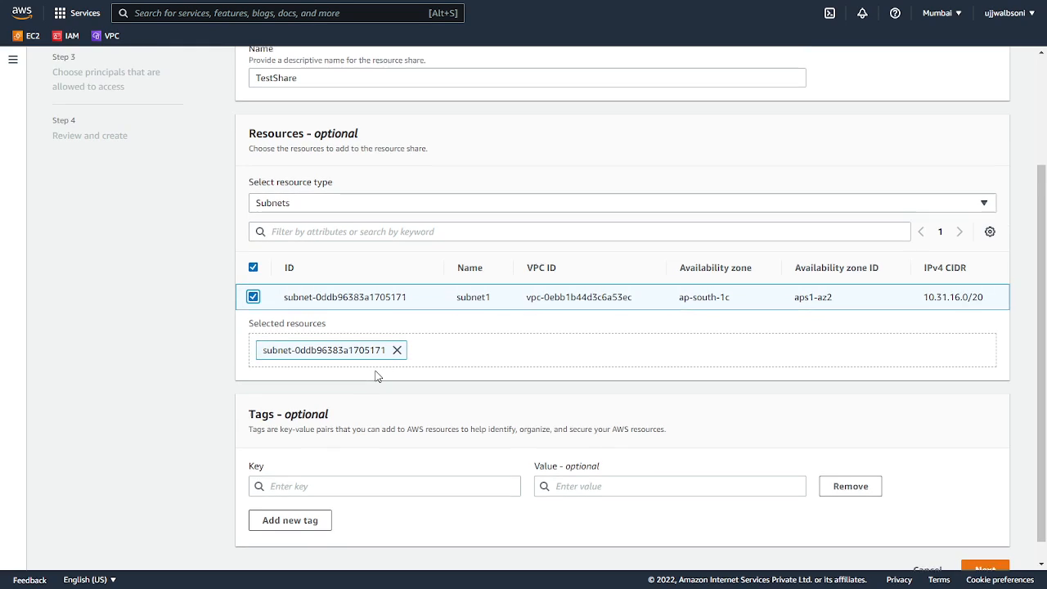
pyautogui.scroll(-1, 378, 375)
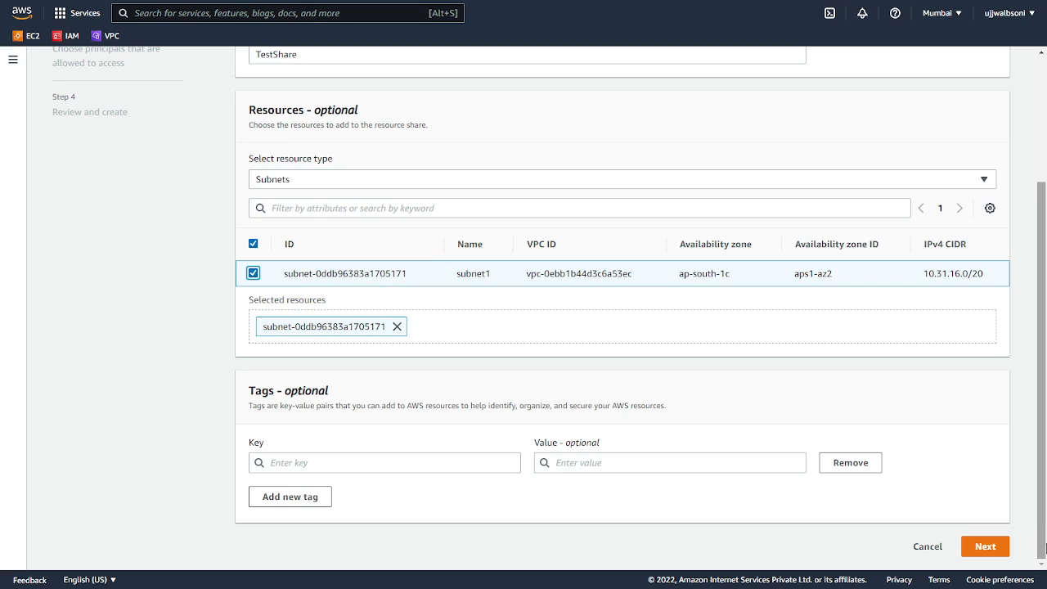
pyautogui.click(989, 546)
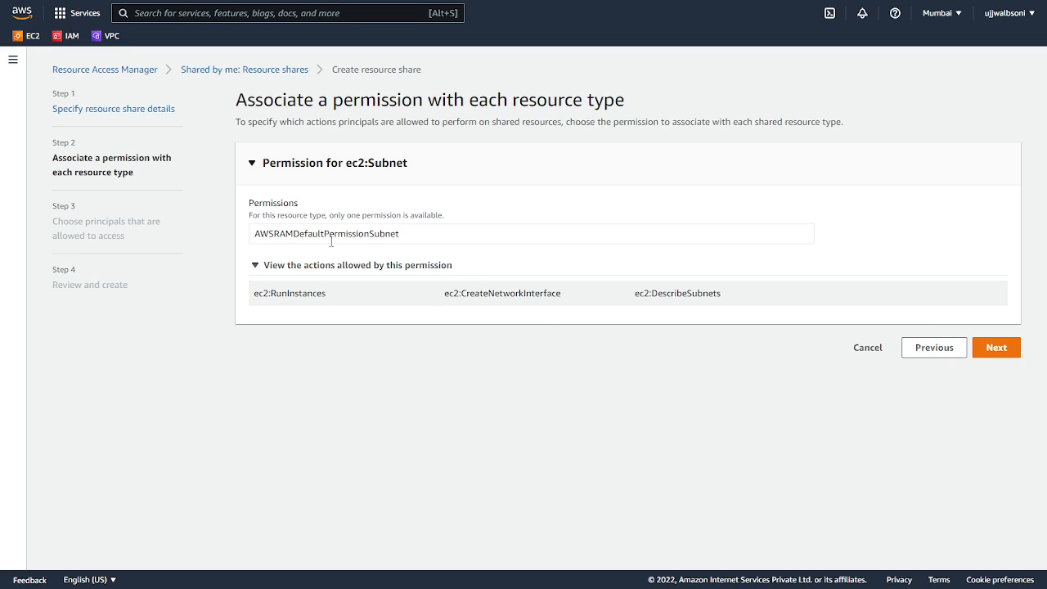
# - Accept the AWSRAMDefaultPermissionSubnet permission for the subnet and continue to the principals
pyautogui.click(419, 234)
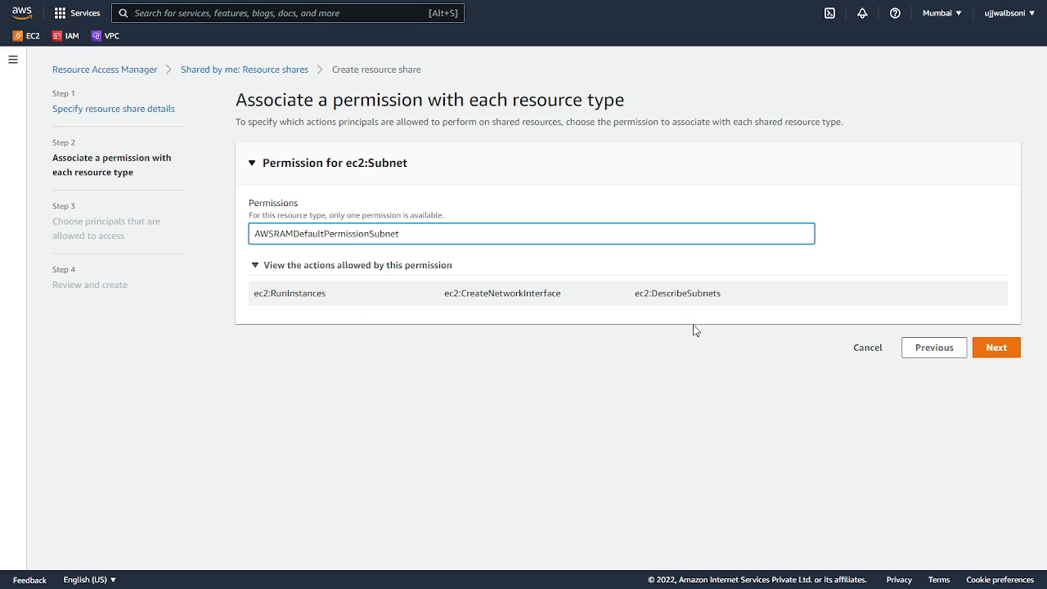
pyautogui.click(992, 350)
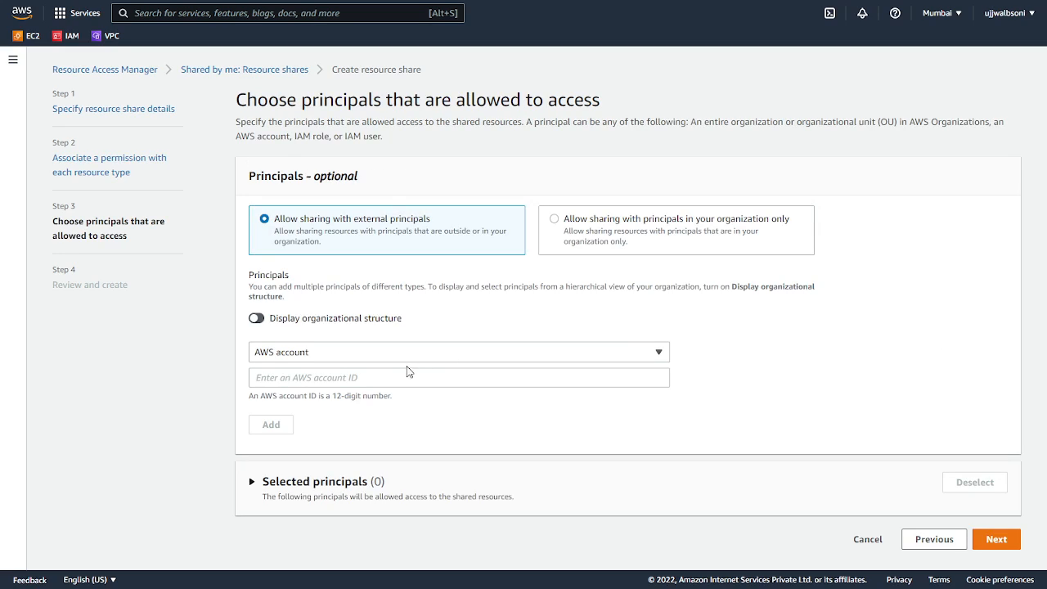
# - Display the organizational structure and select the DEVELOPMENT and PRODUCTION organizational units as principals
pyautogui.click(257, 319)
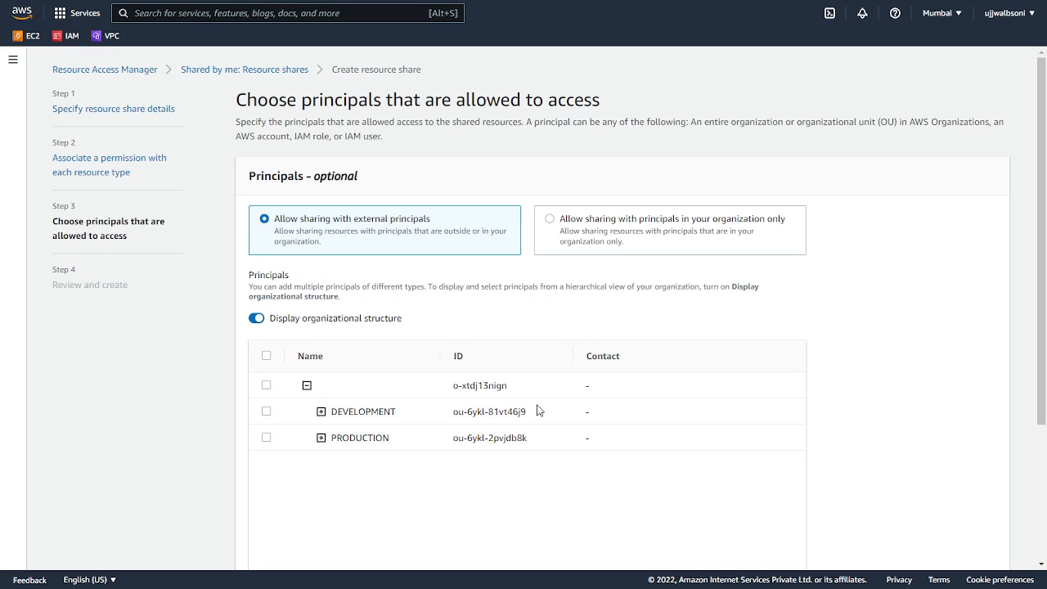
pyautogui.scroll(-2, 630, 361)
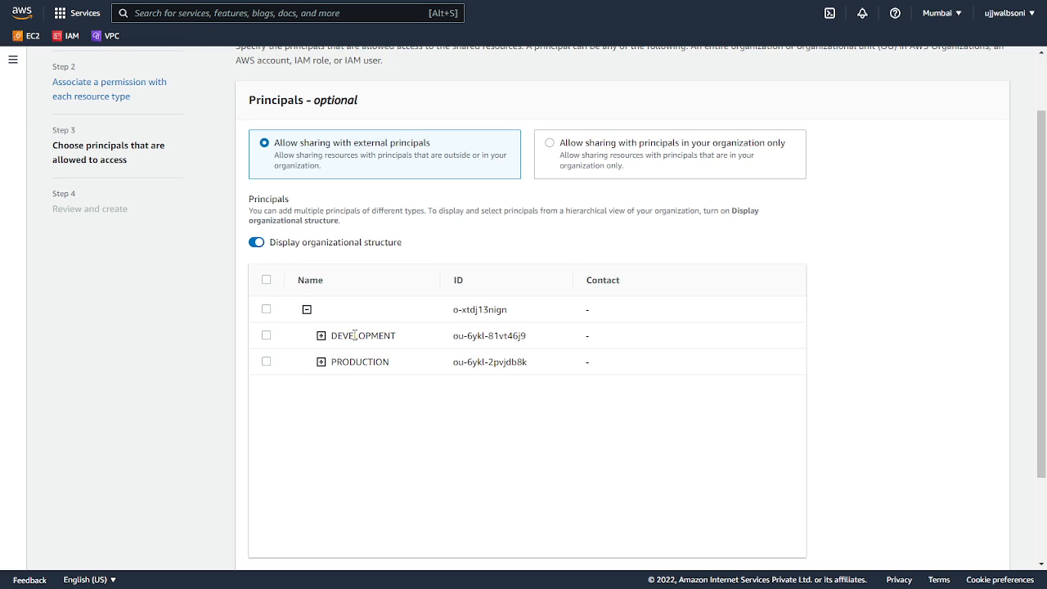
pyautogui.click(267, 336)
pyautogui.click(266, 362)
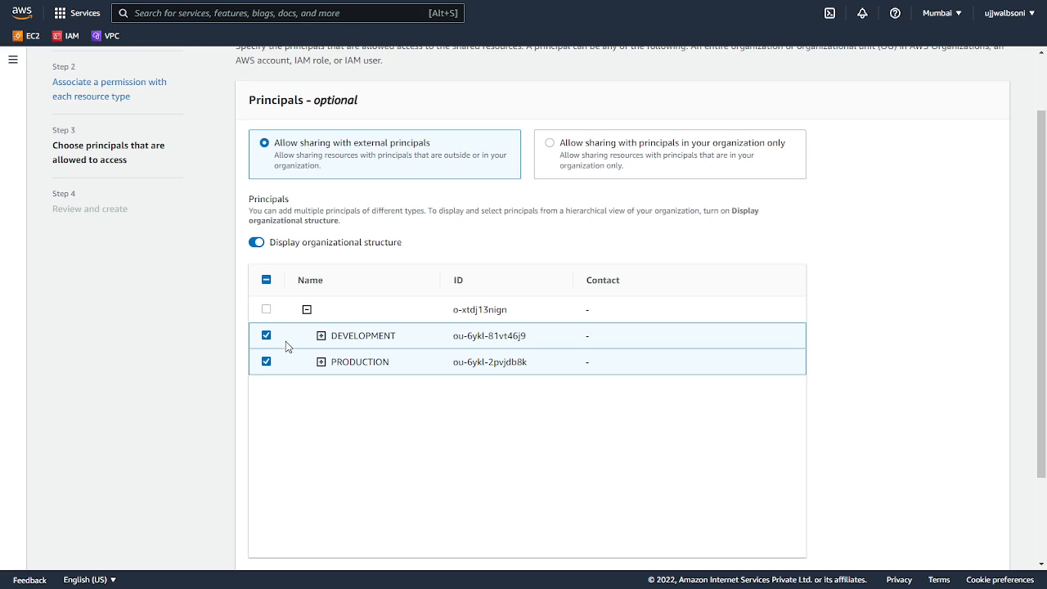
pyautogui.scroll(2, 355, 336)
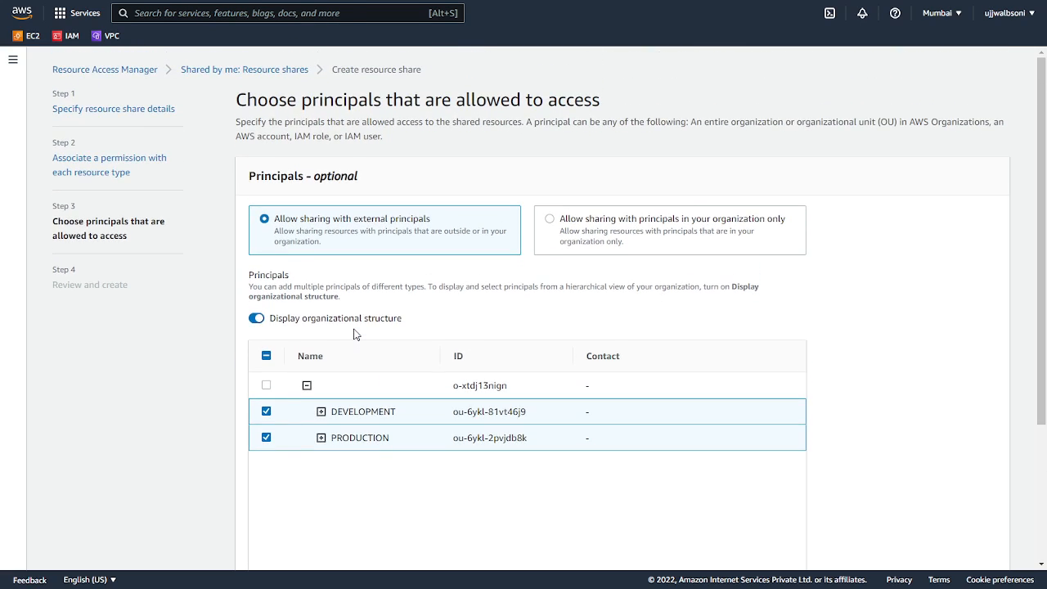
pyautogui.scroll(-1, 355, 334)
pyautogui.scroll(-1, 355, 335)
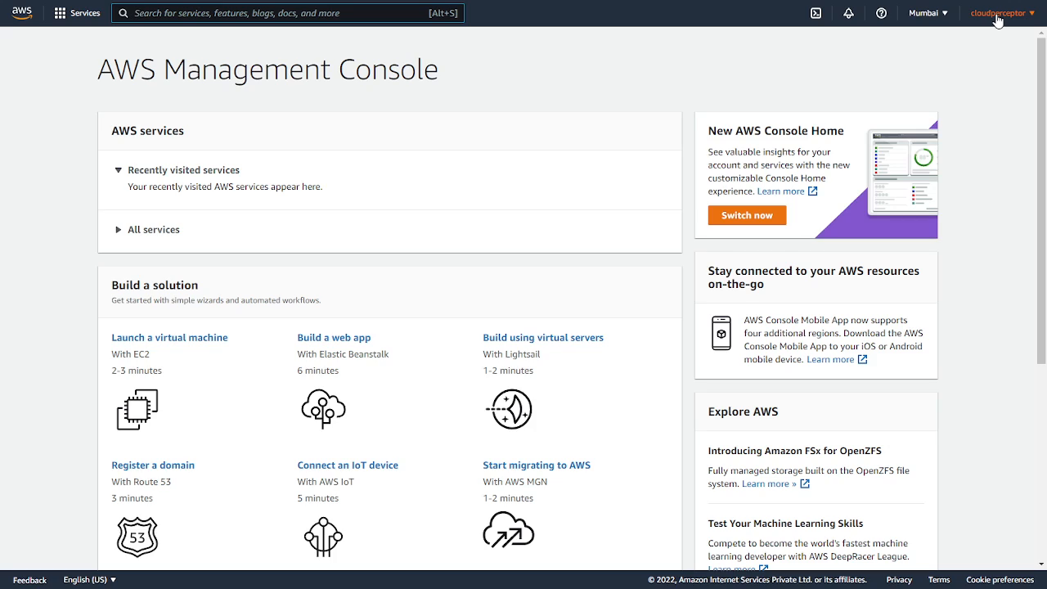
# - Switch to the cloudperceptor account's console and open its VPC subnet list
pyautogui.click(263, 11)
pyautogui.write('subnet')
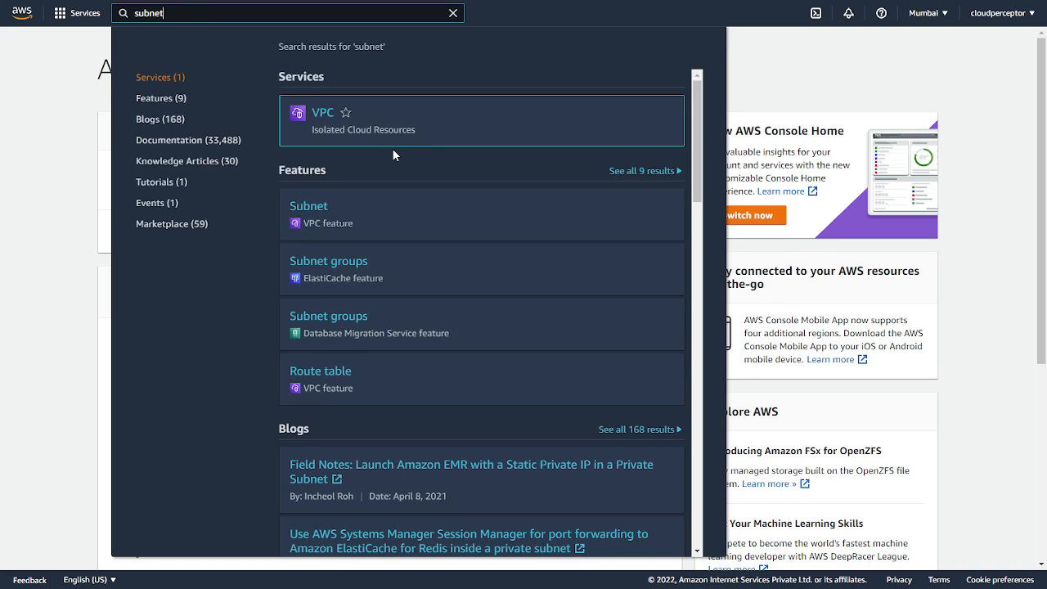
pyautogui.click(307, 209)
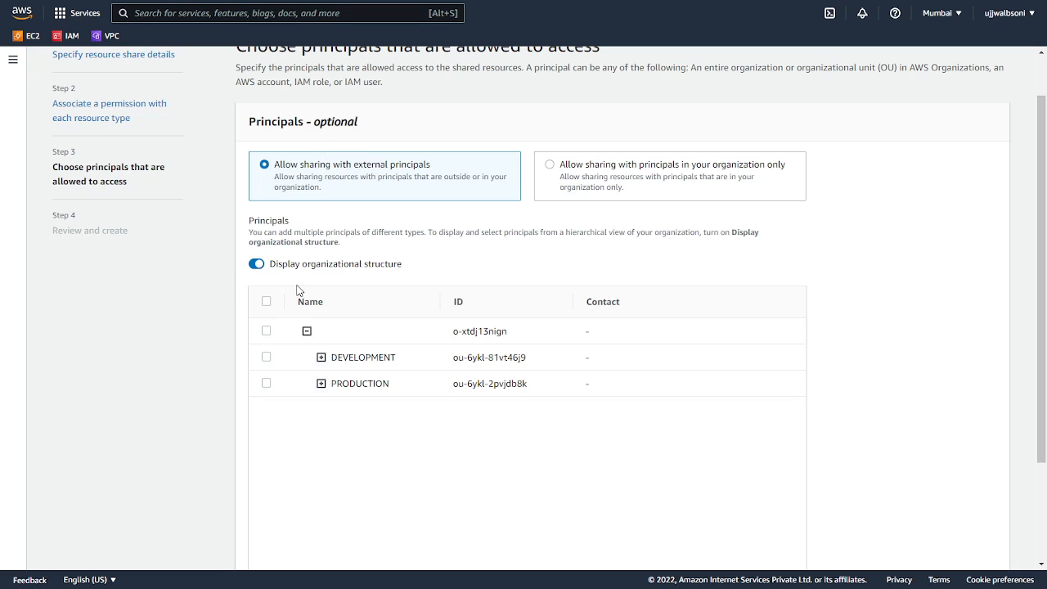
# - Back in the resource share, choose the DEVELOPMENT organizational unit as the allowed principal and continue to the review
pyautogui.click(321, 358)
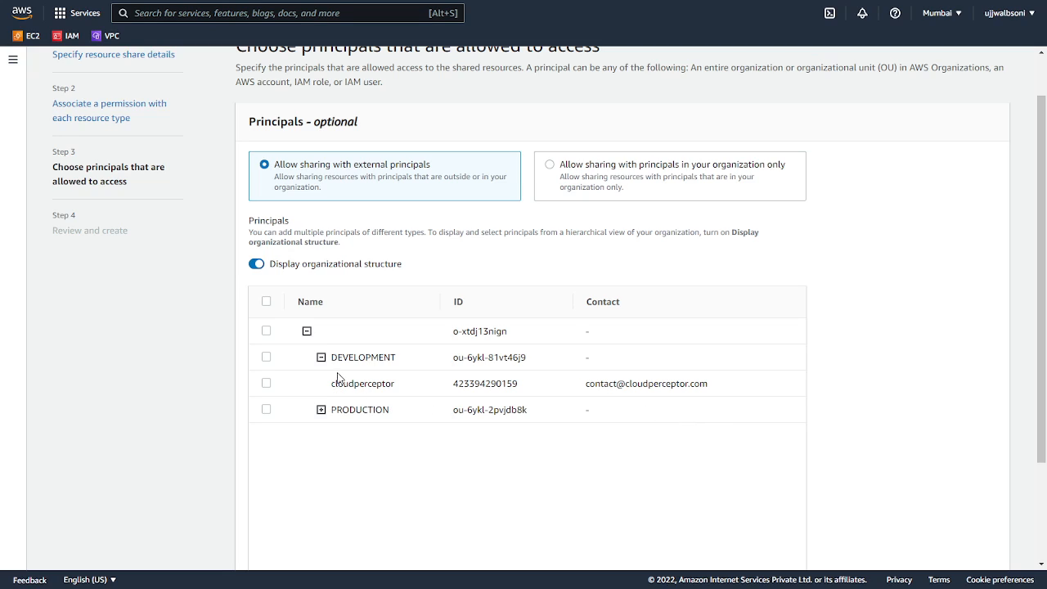
pyautogui.click(266, 358)
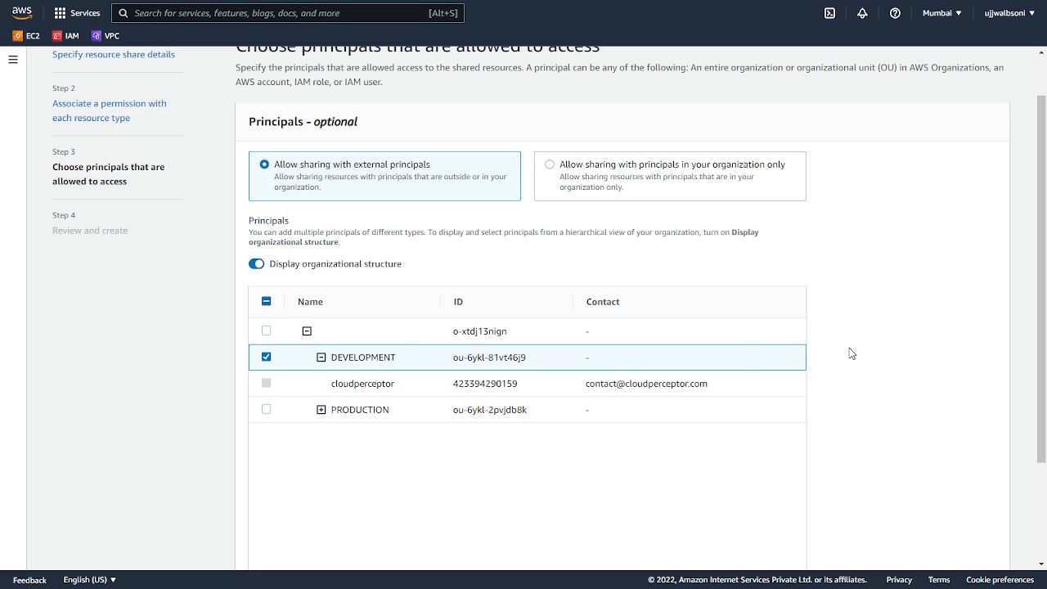
pyautogui.scroll(-2, 851, 354)
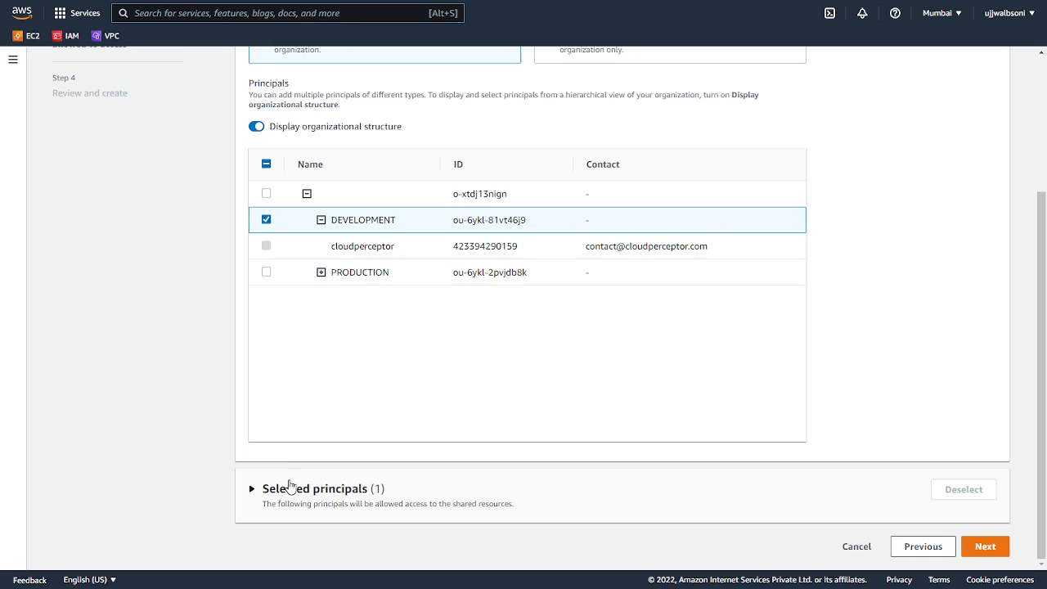
pyautogui.click(271, 488)
pyautogui.scroll(-1, 271, 490)
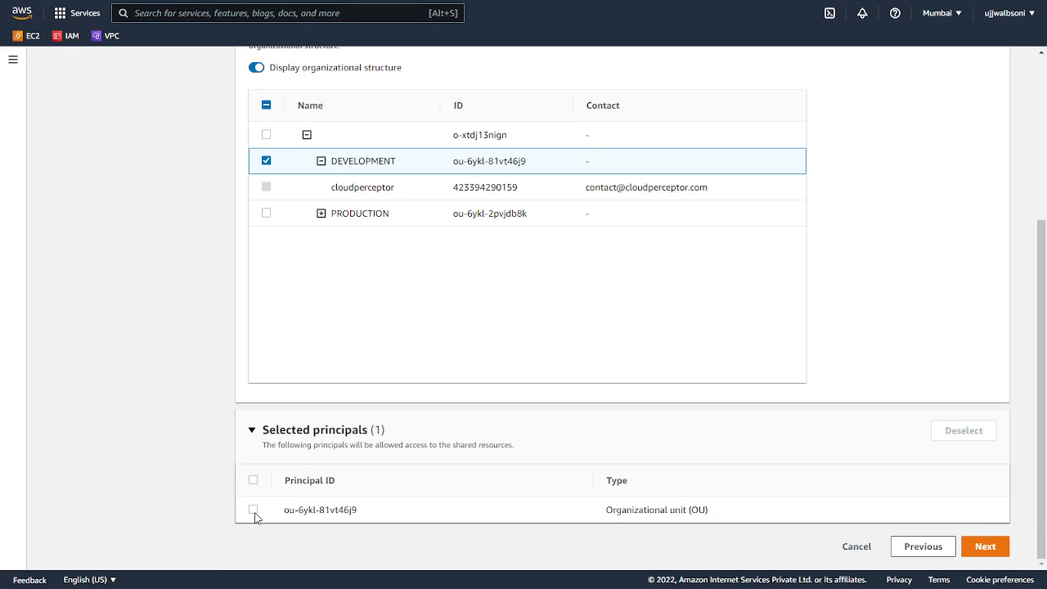
pyautogui.click(253, 510)
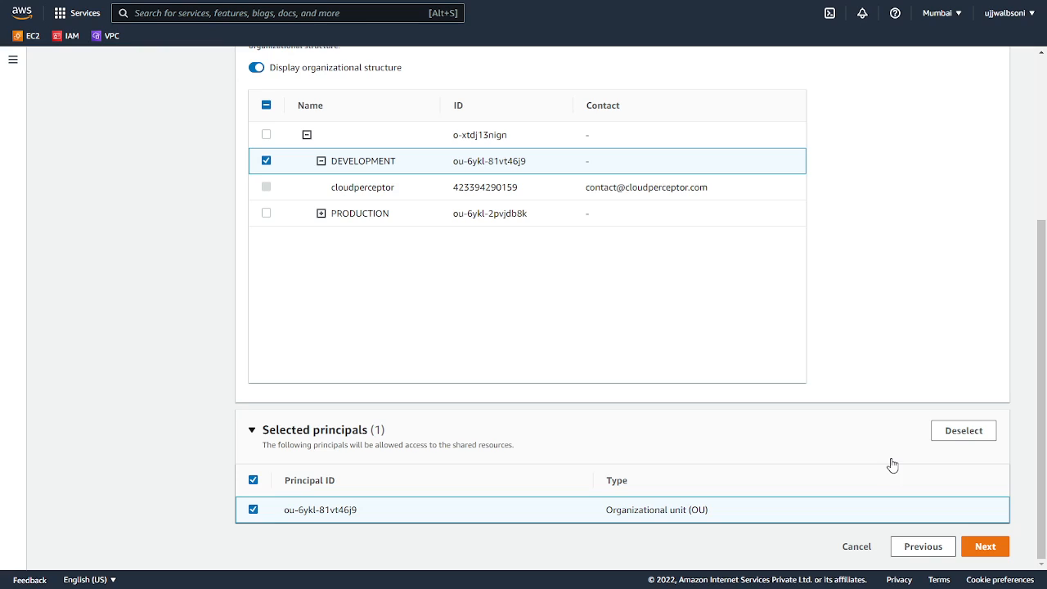
pyautogui.click(986, 547)
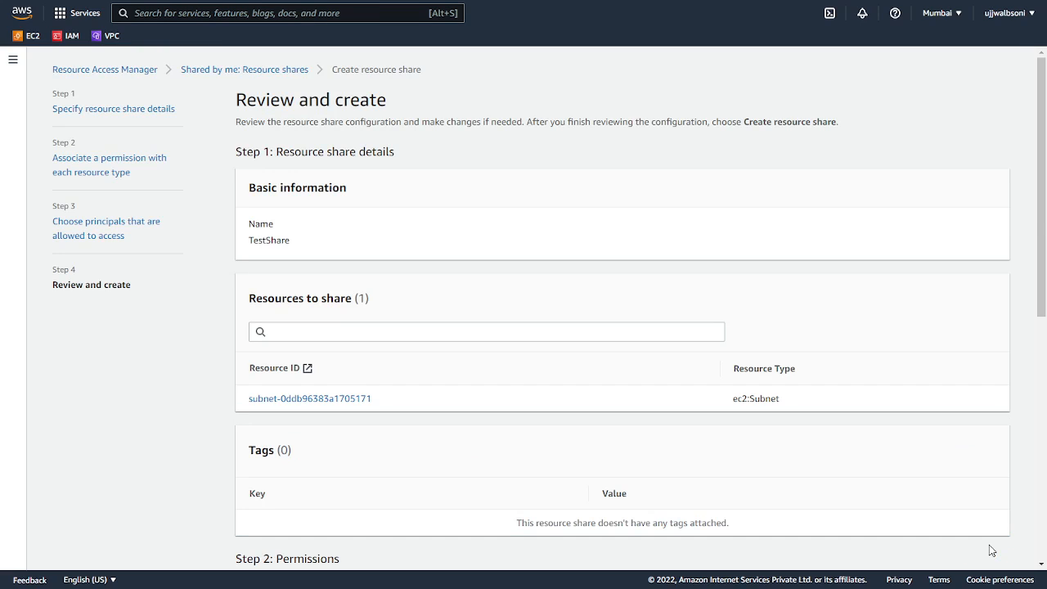
# - Review the TestShare details, subnet, permission and allowed principal, and create the resource share
pyautogui.scroll(-4, 740, 343)
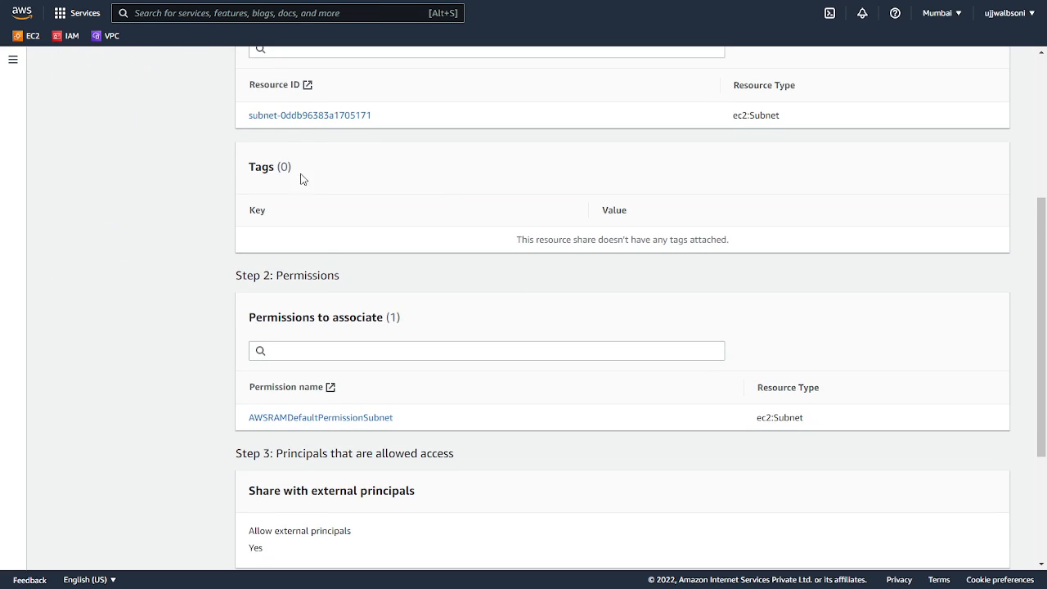
pyautogui.scroll(4, 331, 234)
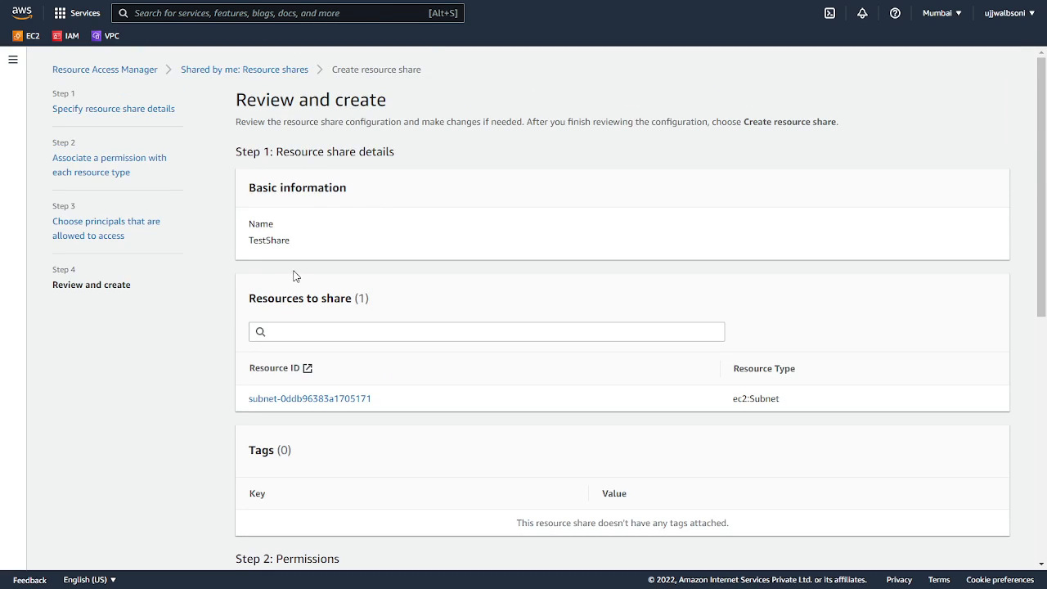
pyautogui.scroll(-2, 328, 257)
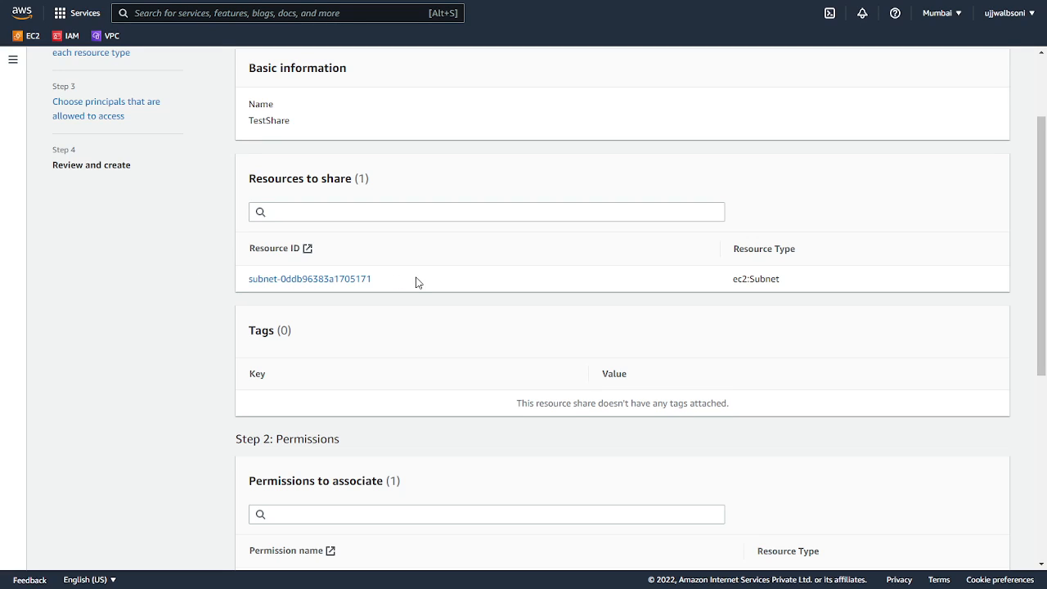
pyautogui.scroll(-4, 416, 282)
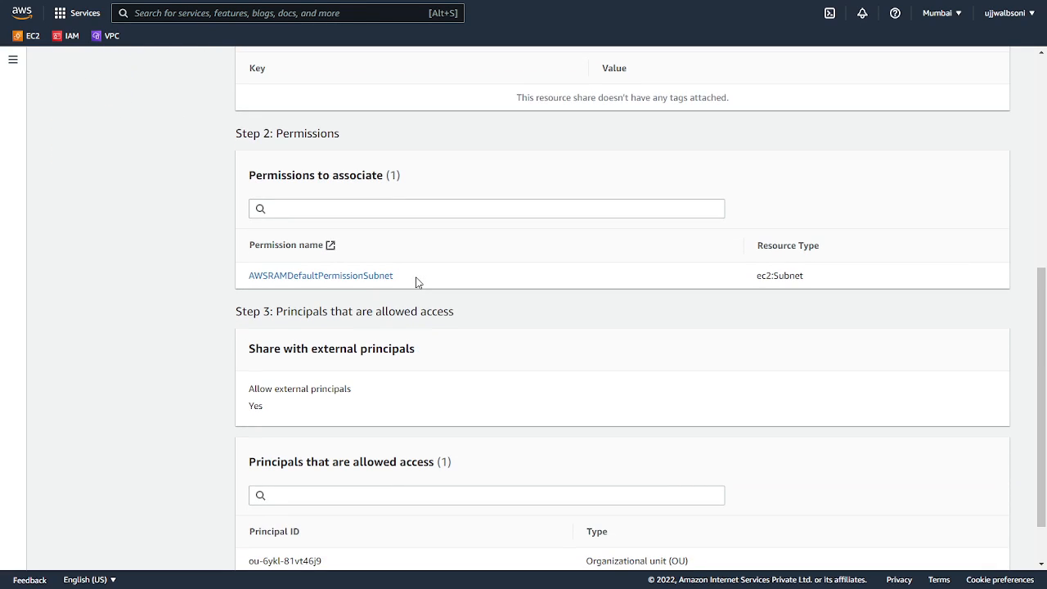
pyautogui.scroll(-1, 417, 282)
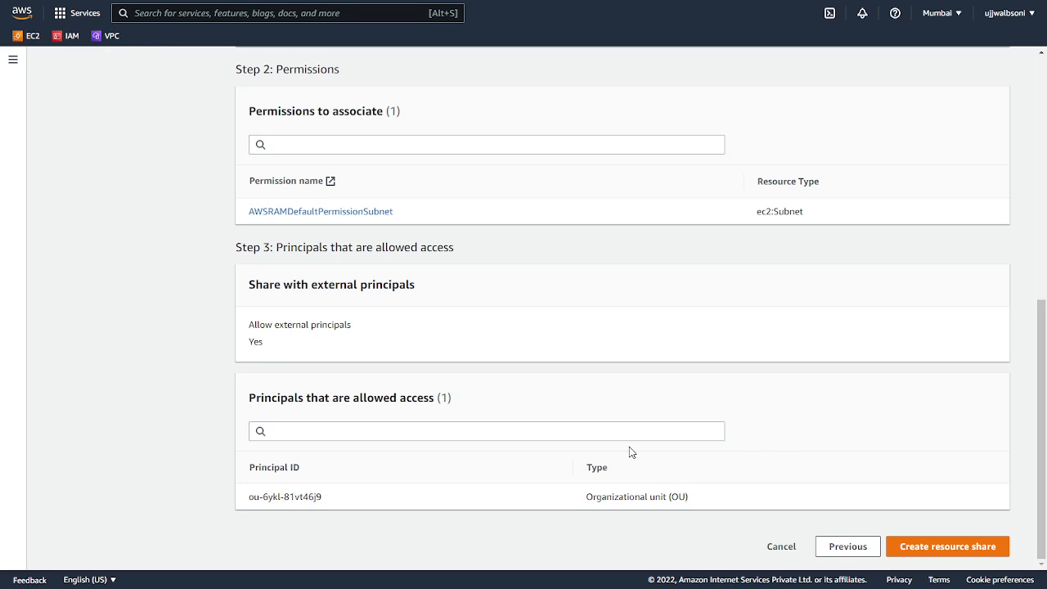
pyautogui.click(931, 553)
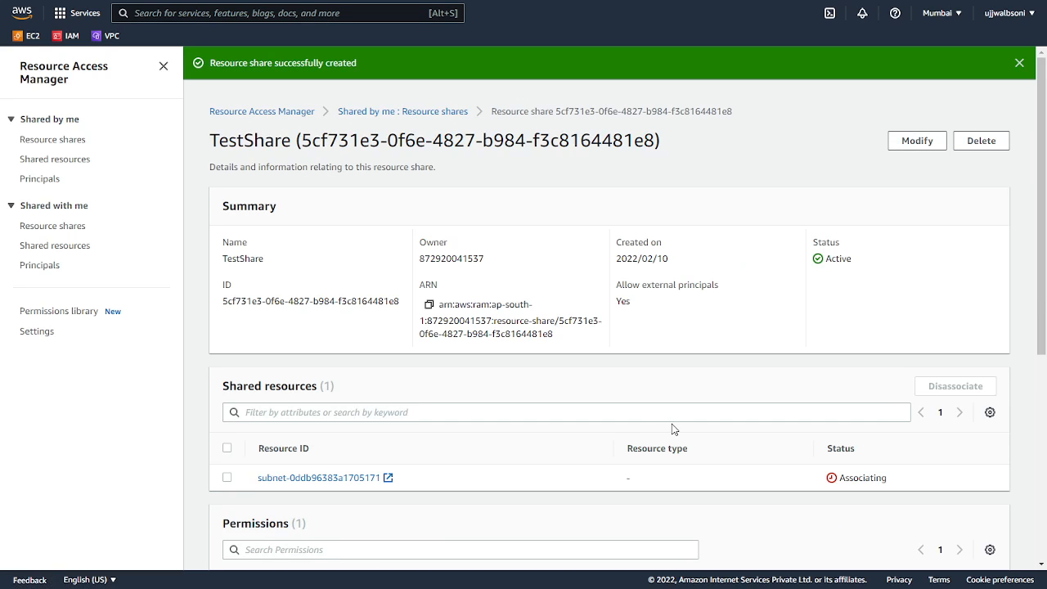
# - Check the association status of the shared subnet, permission and principal on the TestShare details page
pyautogui.scroll(-3, 673, 429)
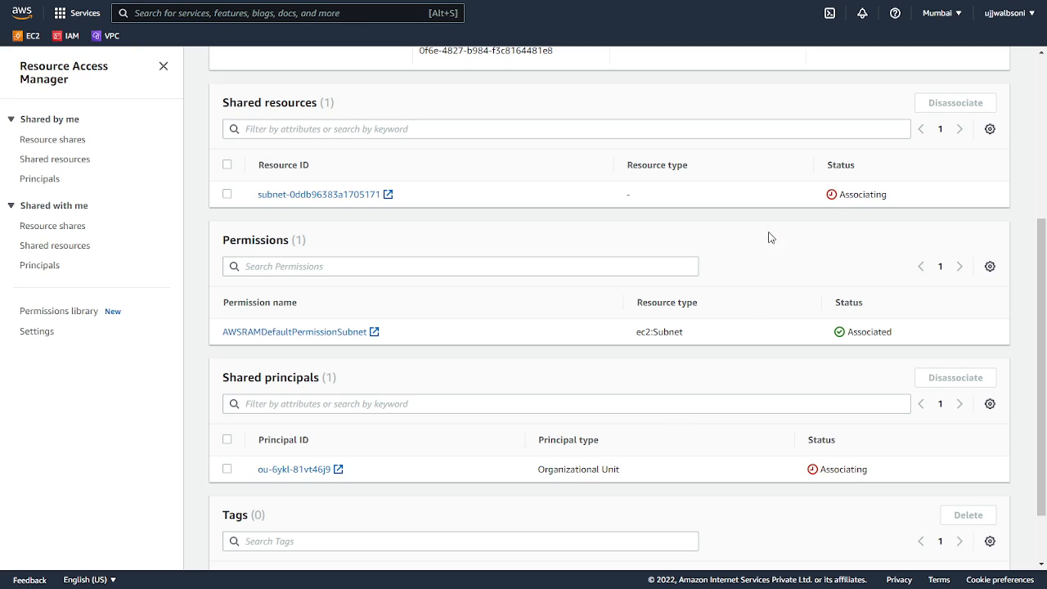
pyautogui.scroll(3, 806, 237)
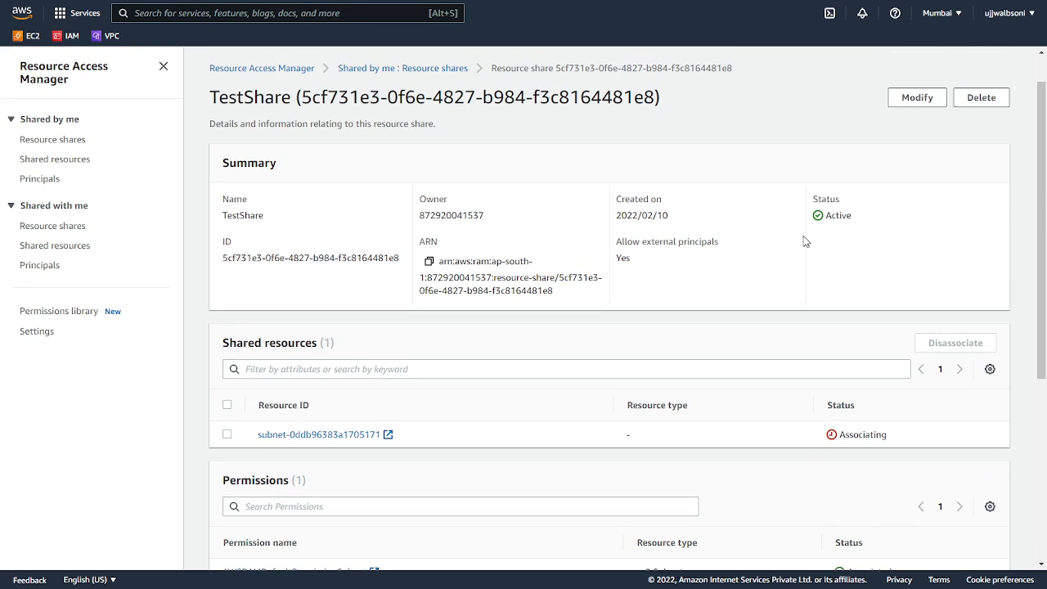
pyautogui.scroll(-1, 939, 210)
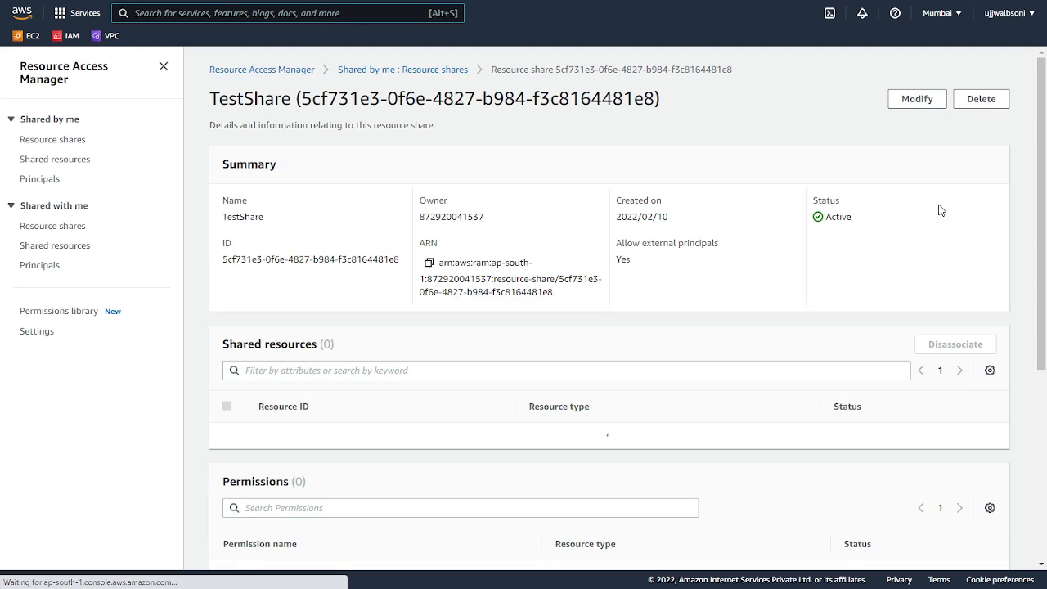
pyautogui.scroll(-3, 830, 284)
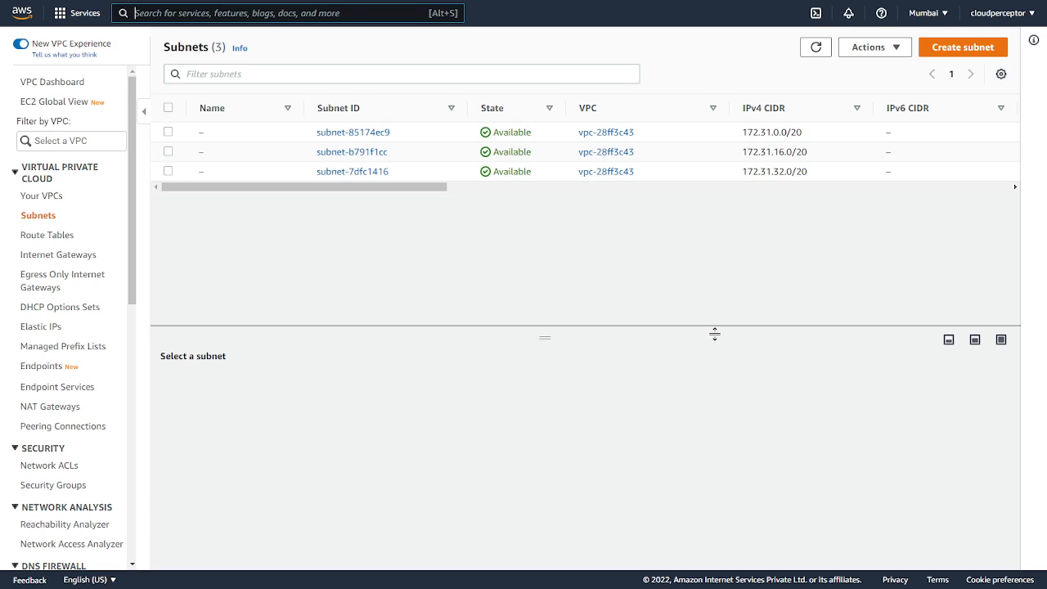
# - Switch to the cloudperceptor account's console, refresh its subnet list and compare the shared subnet's owner ID with the signed-in account's ID
pyautogui.press('F5')
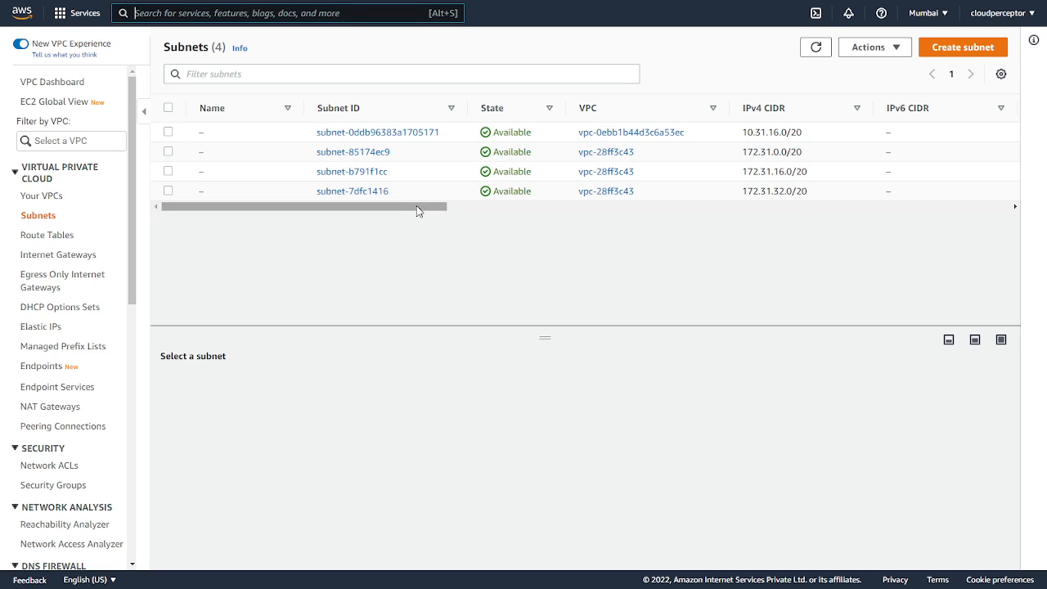
pyautogui.moveTo(416, 206); pyautogui.dragTo(1046, 232)
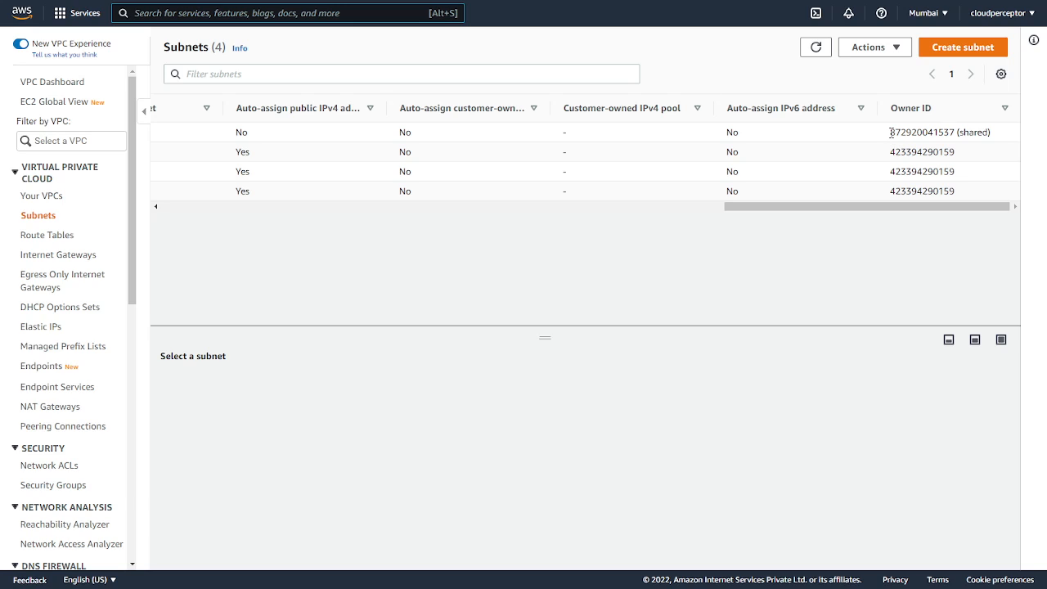
pyautogui.moveTo(890, 131); pyautogui.dragTo(956, 133)
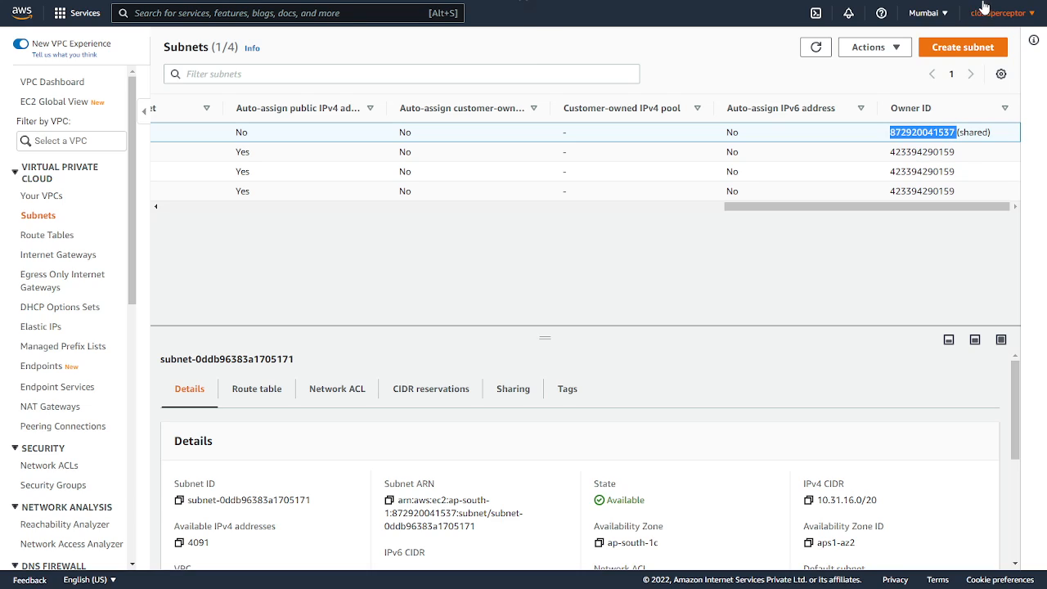
pyautogui.click(987, 12)
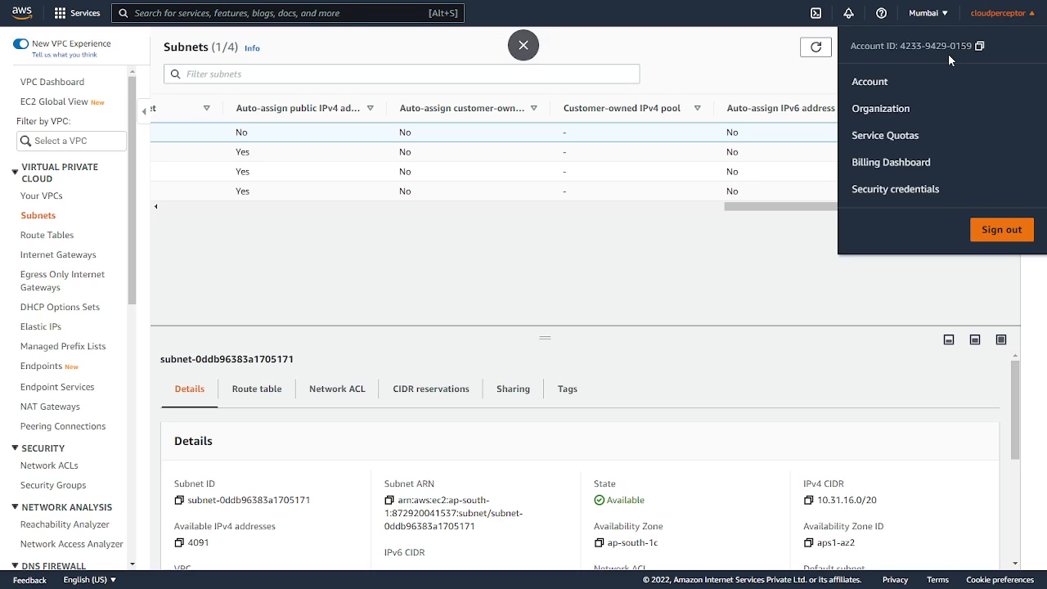
pyautogui.click(749, 259)
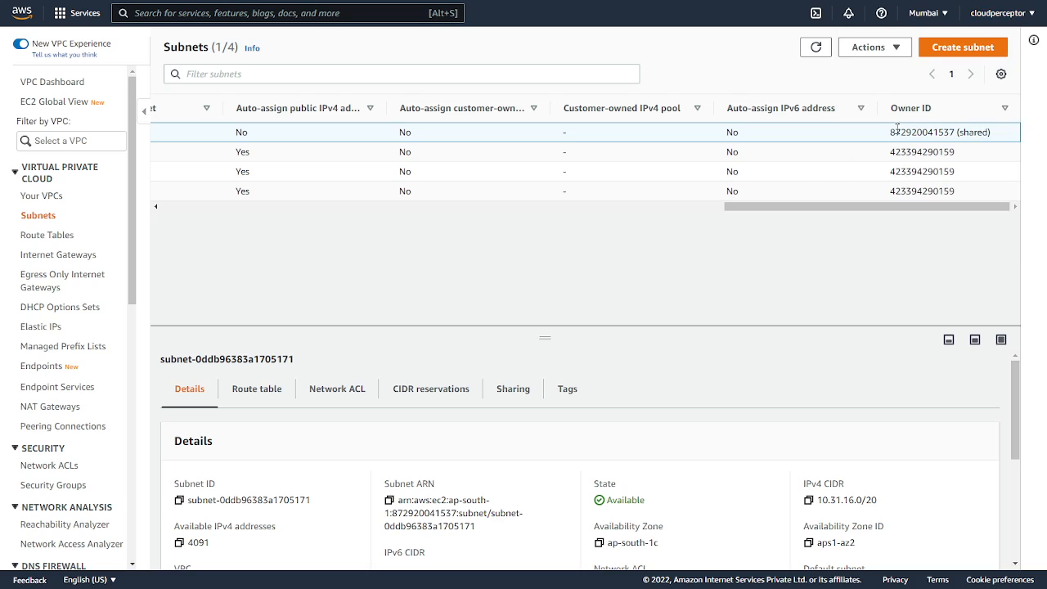
pyautogui.moveTo(892, 132); pyautogui.dragTo(954, 131)
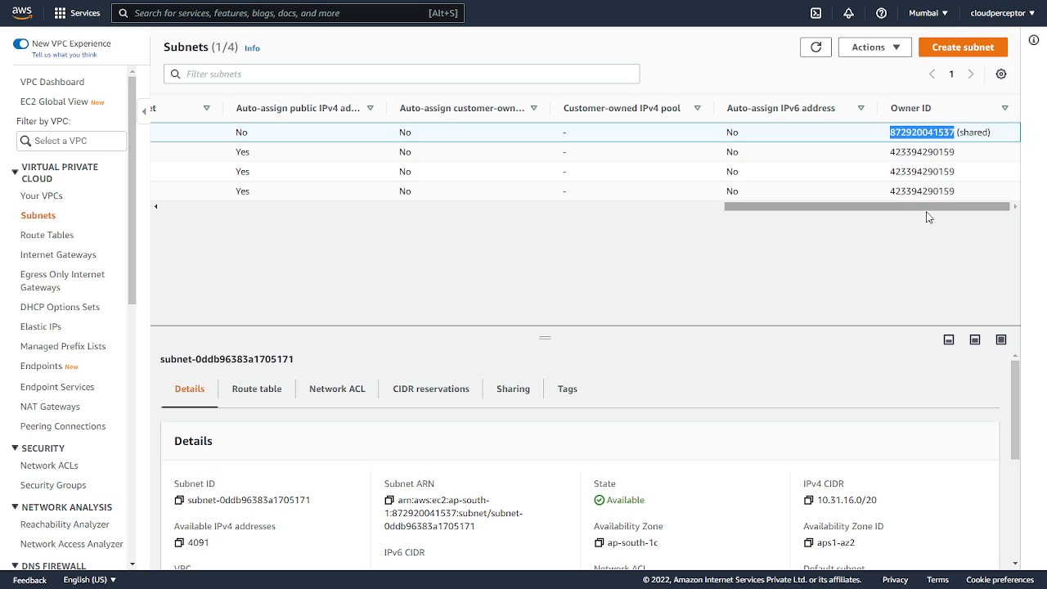
pyautogui.moveTo(928, 211); pyautogui.dragTo(251, 275)
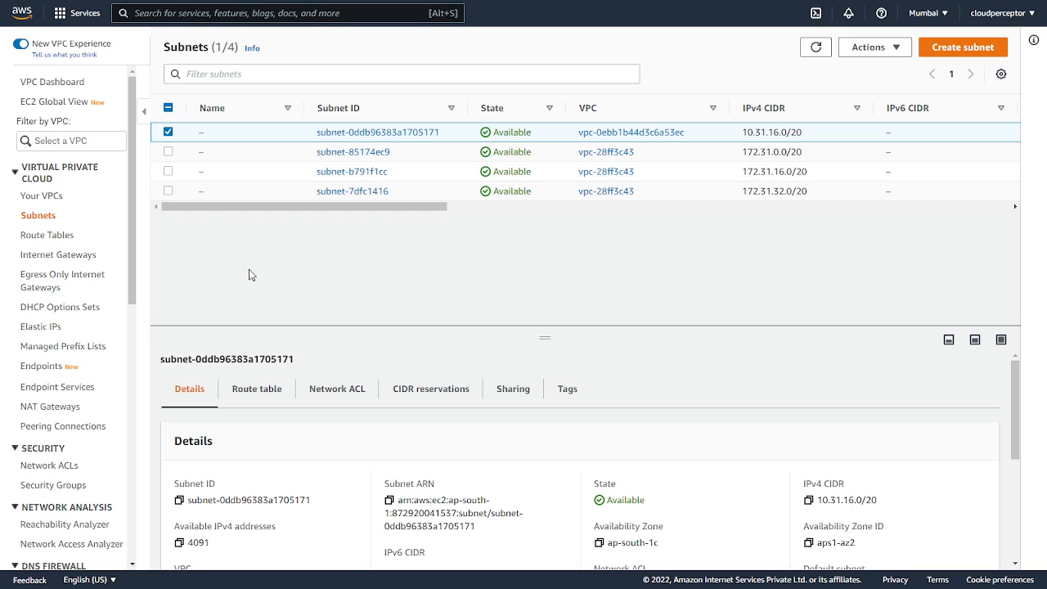